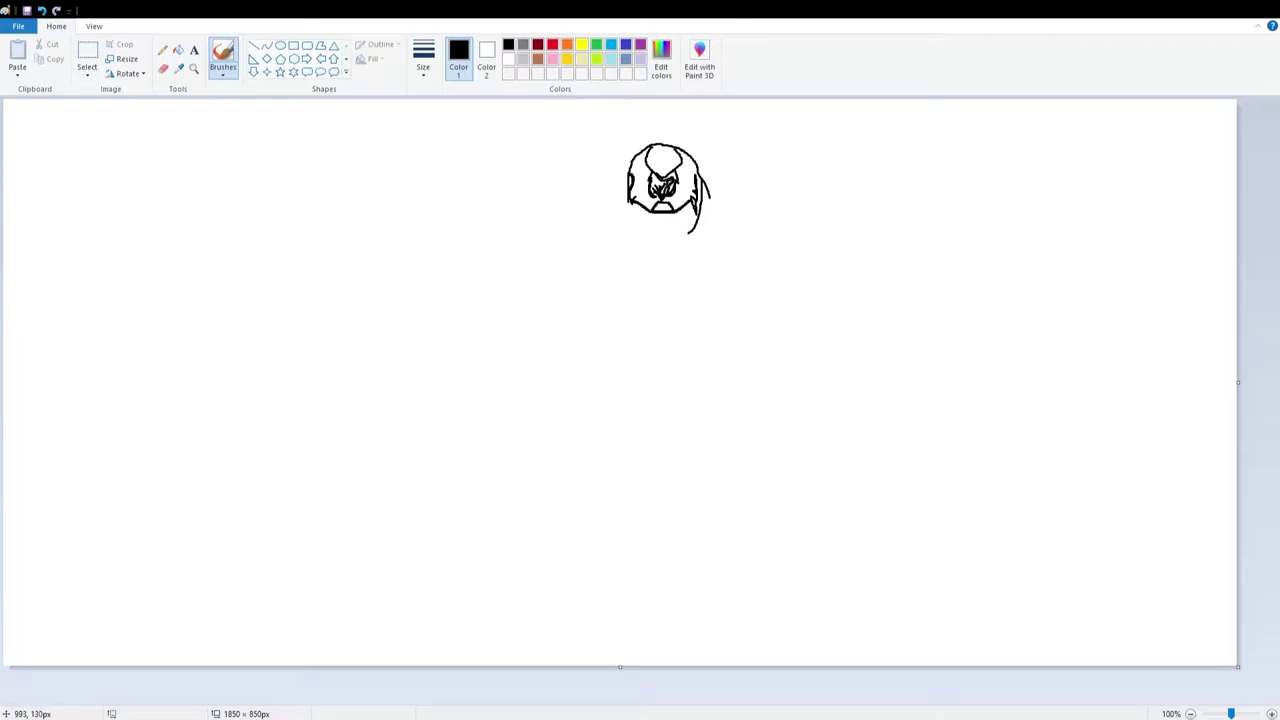
Step: Draw the gaping lower jaw below the creature's head with black brush strokes and begin the tongue inside the mouth
{"action": "left_click_drag", "start_coordinate": [681, 156], "coordinate": [631, 170]}
{"action": "left_click_drag", "start_coordinate": [698, 200], "coordinate": [661, 263]}
{"action": "left_click_drag", "start_coordinate": [628, 195], "coordinate": [643, 258]}
{"action": "mouse_move", "coordinate": [633, 203]}
{"action": "left_mouse_down"}
{"action": "mouse_move", "coordinate": [654, 214]}
{"action": "mouse_move", "coordinate": [690, 203]}
{"action": "mouse_move", "coordinate": [650, 262]}
{"action": "mouse_move", "coordinate": [652, 223]}
{"action": "mouse_move", "coordinate": [653, 277]}
{"action": "left_mouse_up"}
{"action": "left_click_drag", "start_coordinate": [653, 277], "coordinate": [662, 254]}
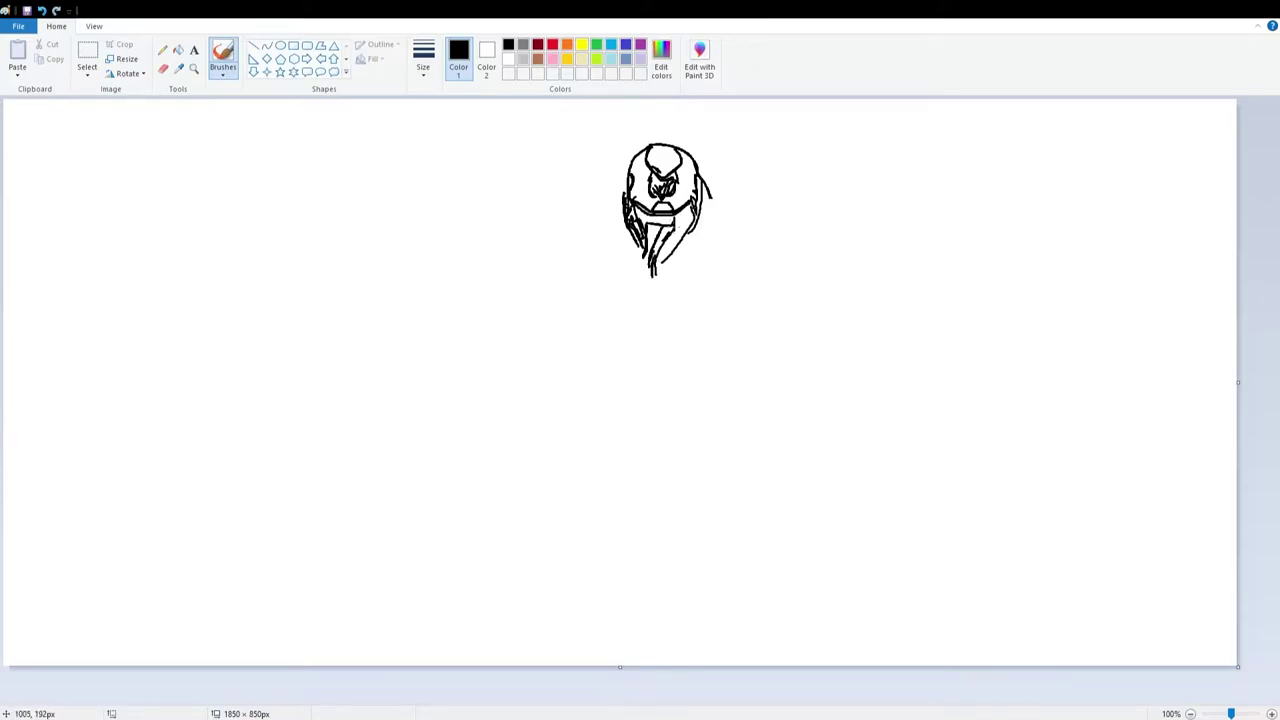
Step: Draw the long S-shaped tongue curling down from the mouth and outline the crown of the head
{"action": "mouse_move", "coordinate": [683, 209]}
{"action": "left_mouse_down"}
{"action": "mouse_move", "coordinate": [660, 258]}
{"action": "mouse_move", "coordinate": [673, 252]}
{"action": "mouse_move", "coordinate": [682, 223]}
{"action": "mouse_move", "coordinate": [640, 292]}
{"action": "mouse_move", "coordinate": [718, 333]}
{"action": "left_mouse_up"}
{"action": "mouse_move", "coordinate": [638, 278]}
{"action": "left_mouse_down"}
{"action": "mouse_move", "coordinate": [730, 318]}
{"action": "mouse_move", "coordinate": [694, 358]}
{"action": "mouse_move", "coordinate": [684, 340]}
{"action": "mouse_move", "coordinate": [628, 358]}
{"action": "mouse_move", "coordinate": [680, 342]}
{"action": "mouse_move", "coordinate": [628, 360]}
{"action": "mouse_move", "coordinate": [652, 384]}
{"action": "mouse_move", "coordinate": [694, 347]}
{"action": "mouse_move", "coordinate": [726, 350]}
{"action": "mouse_move", "coordinate": [664, 341]}
{"action": "left_mouse_up"}
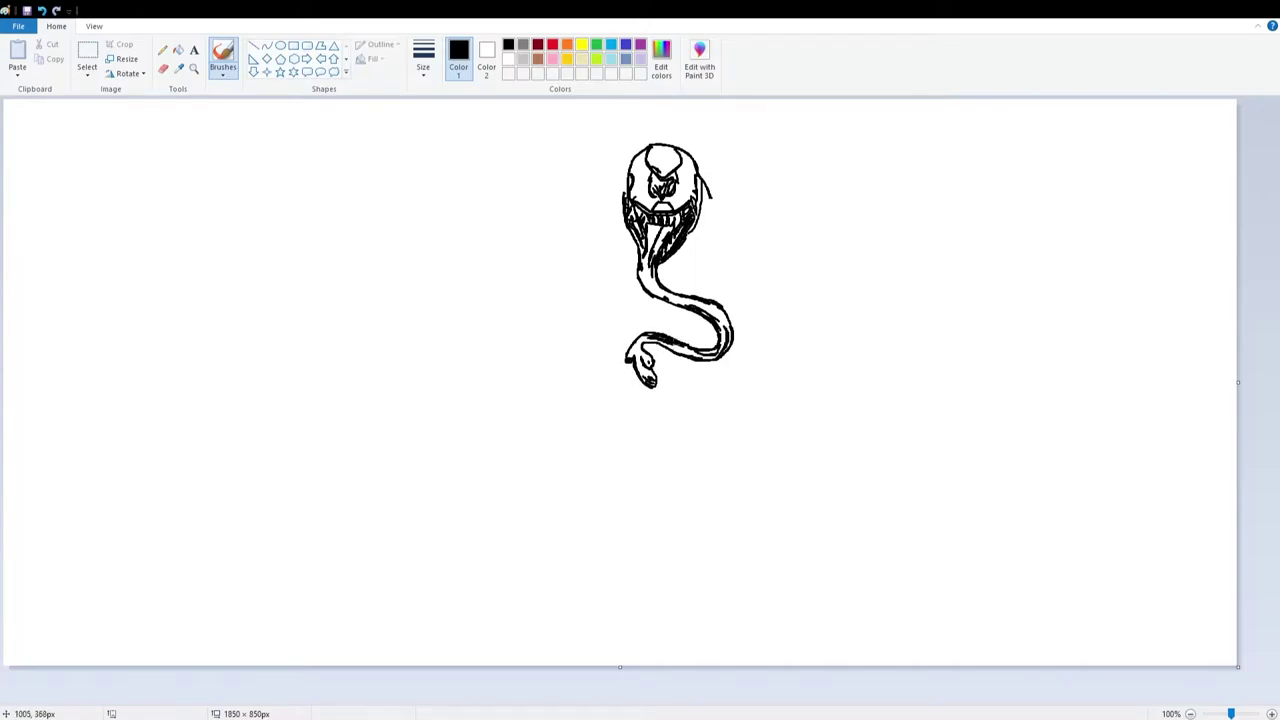
{"action": "mouse_move", "coordinate": [683, 143]}
{"action": "left_mouse_down"}
{"action": "mouse_move", "coordinate": [714, 208]}
{"action": "mouse_move", "coordinate": [632, 179]}
{"action": "mouse_move", "coordinate": [616, 196]}
{"action": "left_mouse_up"}
{"action": "key", "text": "ctrl+z"}
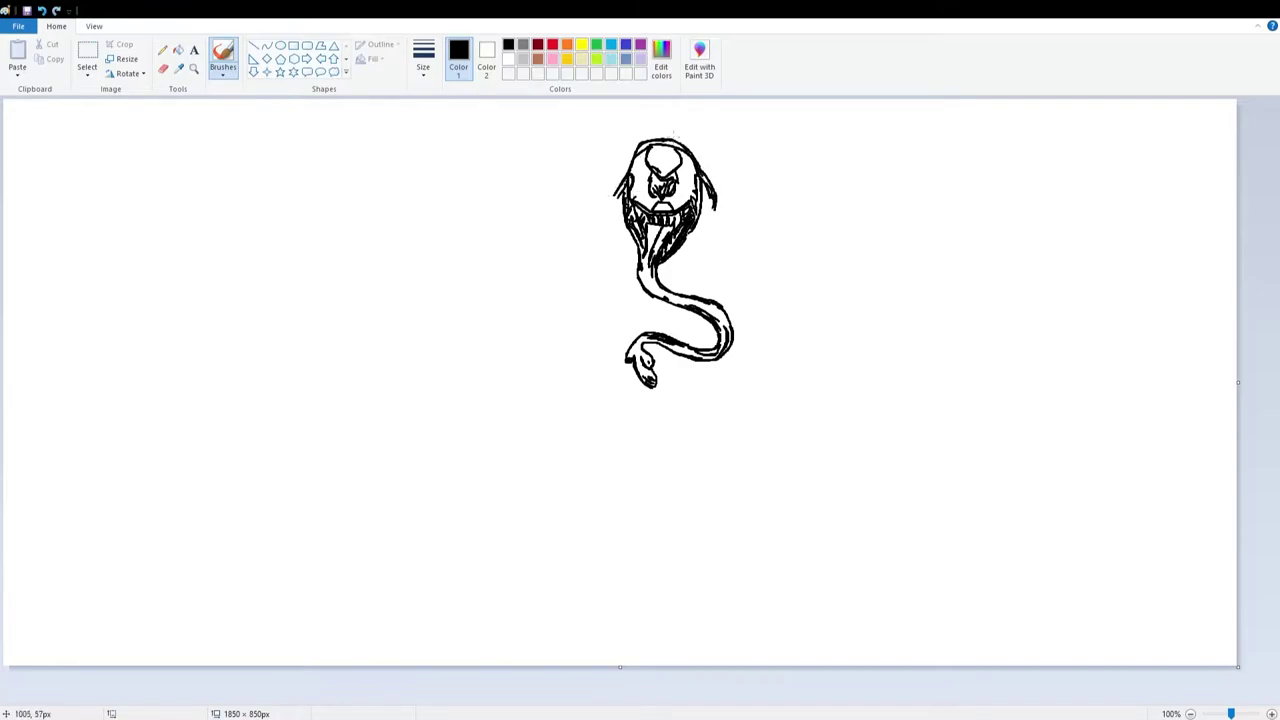
Step: Draw the sloping trapezius lines on both sides of the head and the collarbone lines running in toward the jaw
{"action": "mouse_move", "coordinate": [752, 183]}
{"action": "left_mouse_down"}
{"action": "mouse_move", "coordinate": [560, 158]}
{"action": "mouse_move", "coordinate": [548, 168]}
{"action": "left_mouse_up"}
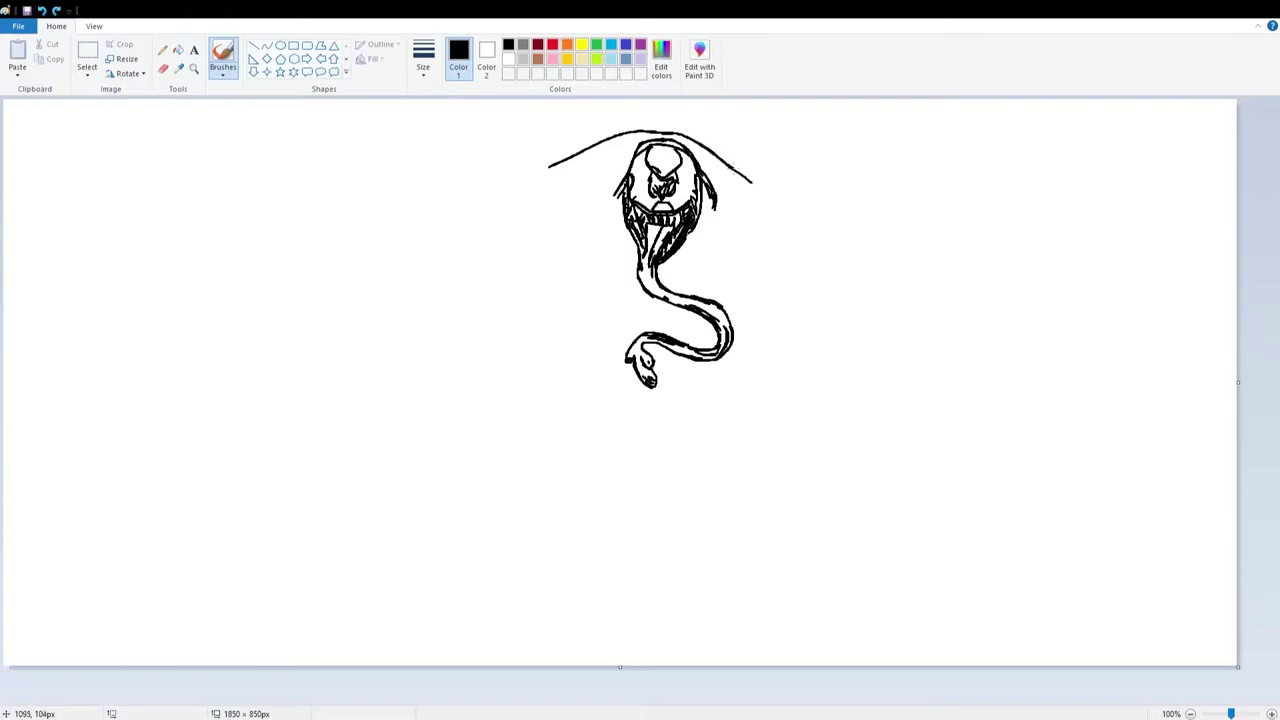
{"action": "key", "text": "ctrl+z"}
{"action": "left_click_drag", "start_coordinate": [667, 131], "coordinate": [751, 179]}
{"action": "mouse_move", "coordinate": [652, 129]}
{"action": "left_mouse_down"}
{"action": "mouse_move", "coordinate": [719, 149]}
{"action": "mouse_move", "coordinate": [621, 124]}
{"action": "mouse_move", "coordinate": [550, 165]}
{"action": "mouse_move", "coordinate": [676, 124]}
{"action": "mouse_move", "coordinate": [761, 194]}
{"action": "mouse_move", "coordinate": [706, 222]}
{"action": "mouse_move", "coordinate": [766, 202]}
{"action": "left_mouse_up"}
{"action": "key", "text": "ctrl+z"}
{"action": "left_click_drag", "start_coordinate": [522, 176], "coordinate": [623, 228]}
{"action": "key", "text": "ctrl+z"}
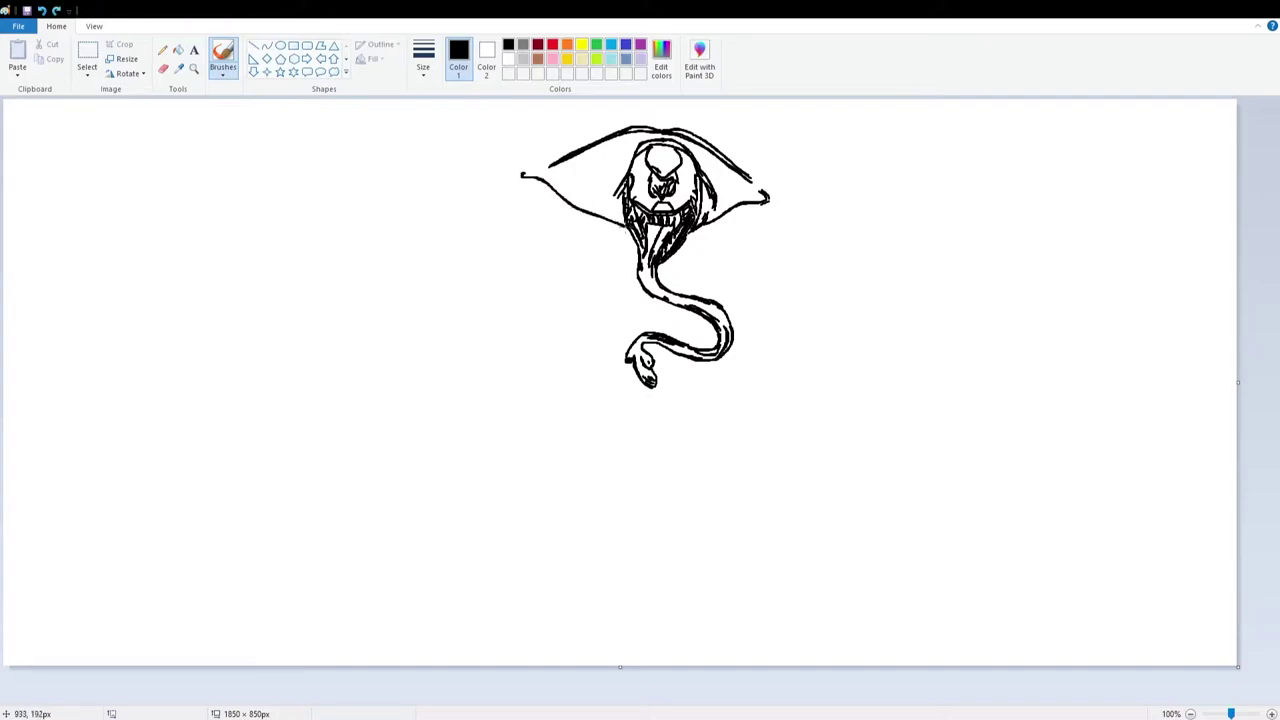
Step: Draw the lower curves of both shoulders and the side of the torso on the left of the figure
{"action": "left_click_drag", "start_coordinate": [822, 232], "coordinate": [772, 282]}
{"action": "left_click_drag", "start_coordinate": [822, 231], "coordinate": [775, 282]}
{"action": "mouse_move", "coordinate": [822, 222]}
{"action": "left_mouse_down"}
{"action": "mouse_move", "coordinate": [814, 252]}
{"action": "mouse_move", "coordinate": [727, 311]}
{"action": "left_mouse_up"}
{"action": "mouse_move", "coordinate": [471, 227]}
{"action": "left_mouse_down"}
{"action": "mouse_move", "coordinate": [520, 256]}
{"action": "mouse_move", "coordinate": [548, 332]}
{"action": "left_mouse_up"}
Step: Draw the angular spider-emblem legs on the chest to the right of the tongue
{"action": "left_click_drag", "start_coordinate": [740, 249], "coordinate": [749, 288]}
{"action": "mouse_move", "coordinate": [728, 235]}
{"action": "left_mouse_down"}
{"action": "mouse_move", "coordinate": [747, 277]}
{"action": "mouse_move", "coordinate": [683, 281]}
{"action": "left_mouse_up"}
{"action": "mouse_move", "coordinate": [680, 252]}
{"action": "left_mouse_down"}
{"action": "mouse_move", "coordinate": [724, 265]}
{"action": "mouse_move", "coordinate": [737, 298]}
{"action": "left_mouse_up"}
{"action": "mouse_move", "coordinate": [727, 263]}
{"action": "left_mouse_down"}
{"action": "mouse_move", "coordinate": [738, 300]}
{"action": "mouse_move", "coordinate": [684, 293]}
{"action": "mouse_move", "coordinate": [702, 291]}
{"action": "left_mouse_up"}
{"action": "key", "text": "ctrl+z"}
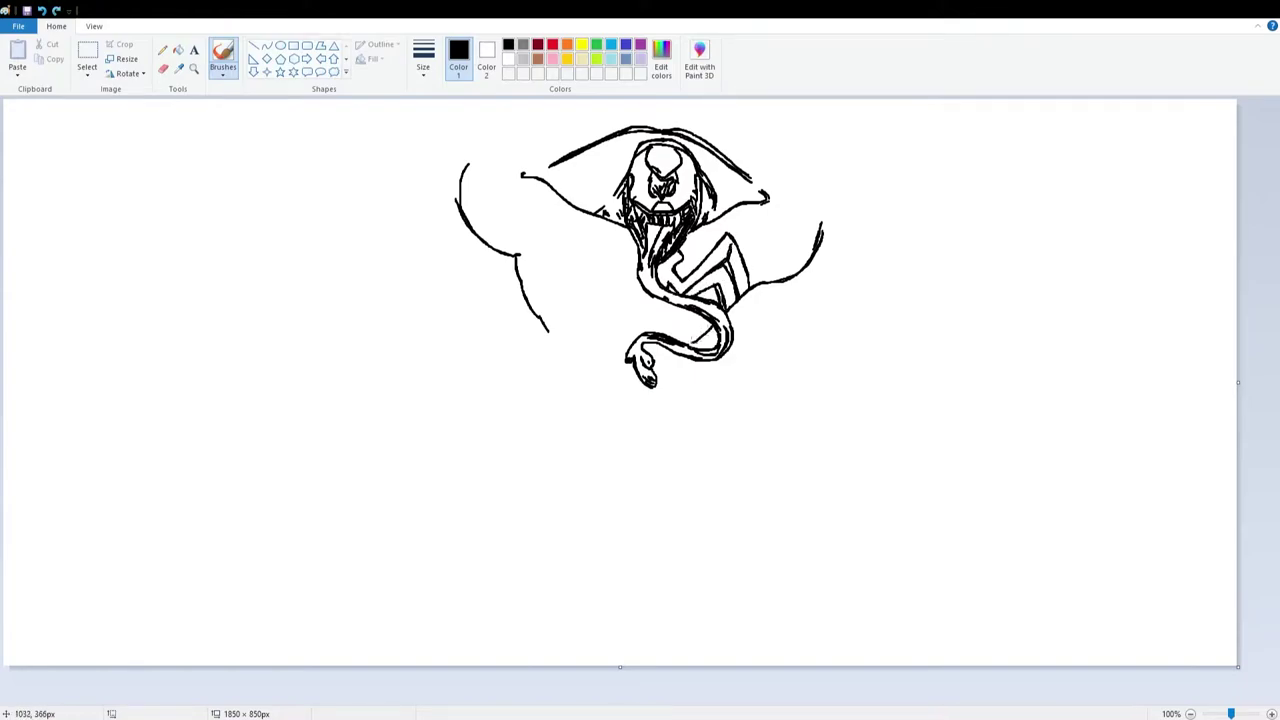
Step: Complete the chest's spider emblem with its pointed lower body and the bent legs left of the tongue
{"action": "left_click_drag", "start_coordinate": [653, 317], "coordinate": [696, 317]}
{"action": "mouse_move", "coordinate": [695, 317]}
{"action": "left_mouse_down"}
{"action": "mouse_move", "coordinate": [700, 337]}
{"action": "mouse_move", "coordinate": [645, 328]}
{"action": "mouse_move", "coordinate": [667, 333]}
{"action": "left_mouse_up"}
{"action": "left_click", "coordinate": [682, 331]}
{"action": "left_click_drag", "start_coordinate": [638, 376], "coordinate": [610, 412]}
{"action": "mouse_move", "coordinate": [615, 321]}
{"action": "left_mouse_down"}
{"action": "mouse_move", "coordinate": [599, 399]}
{"action": "mouse_move", "coordinate": [584, 315]}
{"action": "mouse_move", "coordinate": [553, 340]}
{"action": "mouse_move", "coordinate": [533, 313]}
{"action": "mouse_move", "coordinate": [577, 300]}
{"action": "mouse_move", "coordinate": [618, 310]}
{"action": "mouse_move", "coordinate": [621, 296]}
{"action": "mouse_move", "coordinate": [571, 275]}
{"action": "mouse_move", "coordinate": [525, 298]}
{"action": "mouse_move", "coordinate": [618, 288]}
{"action": "mouse_move", "coordinate": [595, 275]}
{"action": "mouse_move", "coordinate": [628, 287]}
{"action": "mouse_move", "coordinate": [550, 246]}
{"action": "mouse_move", "coordinate": [560, 222]}
{"action": "mouse_move", "coordinate": [616, 277]}
{"action": "left_mouse_up"}
{"action": "key", "text": "ctrl+z"}
Step: Add armpit contour lines on both sides of the chest and draw the rounded top of the left shoulder
{"action": "left_click_drag", "start_coordinate": [741, 234], "coordinate": [752, 272]}
{"action": "left_click_drag", "start_coordinate": [544, 190], "coordinate": [538, 238]}
{"action": "mouse_move", "coordinate": [591, 145]}
{"action": "left_mouse_down"}
{"action": "mouse_move", "coordinate": [465, 160]}
{"action": "mouse_move", "coordinate": [604, 126]}
{"action": "left_mouse_up"}
{"action": "left_click_drag", "start_coordinate": [498, 138], "coordinate": [468, 160]}
{"action": "left_click_drag", "start_coordinate": [570, 128], "coordinate": [474, 156]}
Step: Draw the rounded top of the right shoulder and the outline of the muscular right arm down toward the wrist
{"action": "mouse_move", "coordinate": [728, 158]}
{"action": "left_mouse_down"}
{"action": "mouse_move", "coordinate": [775, 160]}
{"action": "mouse_move", "coordinate": [772, 174]}
{"action": "mouse_move", "coordinate": [807, 182]}
{"action": "mouse_move", "coordinate": [822, 238]}
{"action": "left_mouse_up"}
{"action": "left_click_drag", "start_coordinate": [764, 155], "coordinate": [818, 198]}
{"action": "mouse_move", "coordinate": [740, 154]}
{"action": "left_mouse_down"}
{"action": "mouse_move", "coordinate": [826, 205]}
{"action": "mouse_move", "coordinate": [824, 185]}
{"action": "mouse_move", "coordinate": [864, 238]}
{"action": "mouse_move", "coordinate": [868, 306]}
{"action": "left_mouse_up"}
{"action": "mouse_move", "coordinate": [818, 204]}
{"action": "left_mouse_down"}
{"action": "mouse_move", "coordinate": [870, 260]}
{"action": "mouse_move", "coordinate": [873, 330]}
{"action": "mouse_move", "coordinate": [872, 274]}
{"action": "mouse_move", "coordinate": [872, 306]}
{"action": "left_mouse_up"}
{"action": "mouse_move", "coordinate": [766, 284]}
{"action": "left_mouse_down"}
{"action": "mouse_move", "coordinate": [817, 358]}
{"action": "mouse_move", "coordinate": [815, 338]}
{"action": "left_mouse_up"}
{"action": "mouse_move", "coordinate": [830, 230]}
{"action": "left_mouse_down"}
{"action": "mouse_move", "coordinate": [827, 272]}
{"action": "mouse_move", "coordinate": [772, 286]}
{"action": "left_mouse_up"}
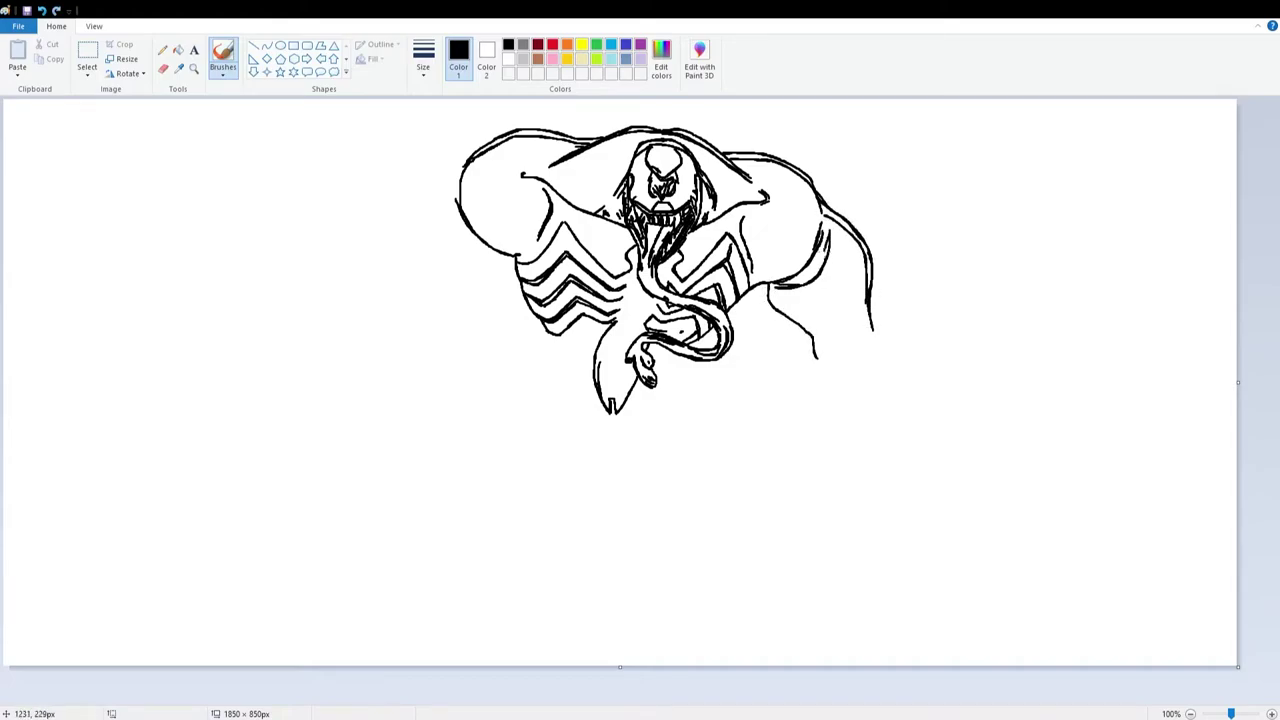
Step: Draw the wrist and raised thumb at the end of the right arm
{"action": "mouse_move", "coordinate": [843, 349]}
{"action": "left_mouse_down"}
{"action": "mouse_move", "coordinate": [814, 372]}
{"action": "mouse_move", "coordinate": [822, 390]}
{"action": "left_mouse_up"}
{"action": "left_click_drag", "start_coordinate": [850, 338], "coordinate": [874, 332]}
{"action": "mouse_move", "coordinate": [874, 332]}
{"action": "left_mouse_down"}
{"action": "mouse_move", "coordinate": [900, 314]}
{"action": "mouse_move", "coordinate": [895, 350]}
{"action": "left_mouse_up"}
{"action": "mouse_move", "coordinate": [897, 313]}
{"action": "left_mouse_down"}
{"action": "mouse_move", "coordinate": [878, 327]}
{"action": "mouse_move", "coordinate": [903, 376]}
{"action": "mouse_move", "coordinate": [890, 346]}
{"action": "left_mouse_up"}
{"action": "left_click_drag", "start_coordinate": [899, 337], "coordinate": [850, 342]}
{"action": "left_click_drag", "start_coordinate": [850, 342], "coordinate": [891, 336]}
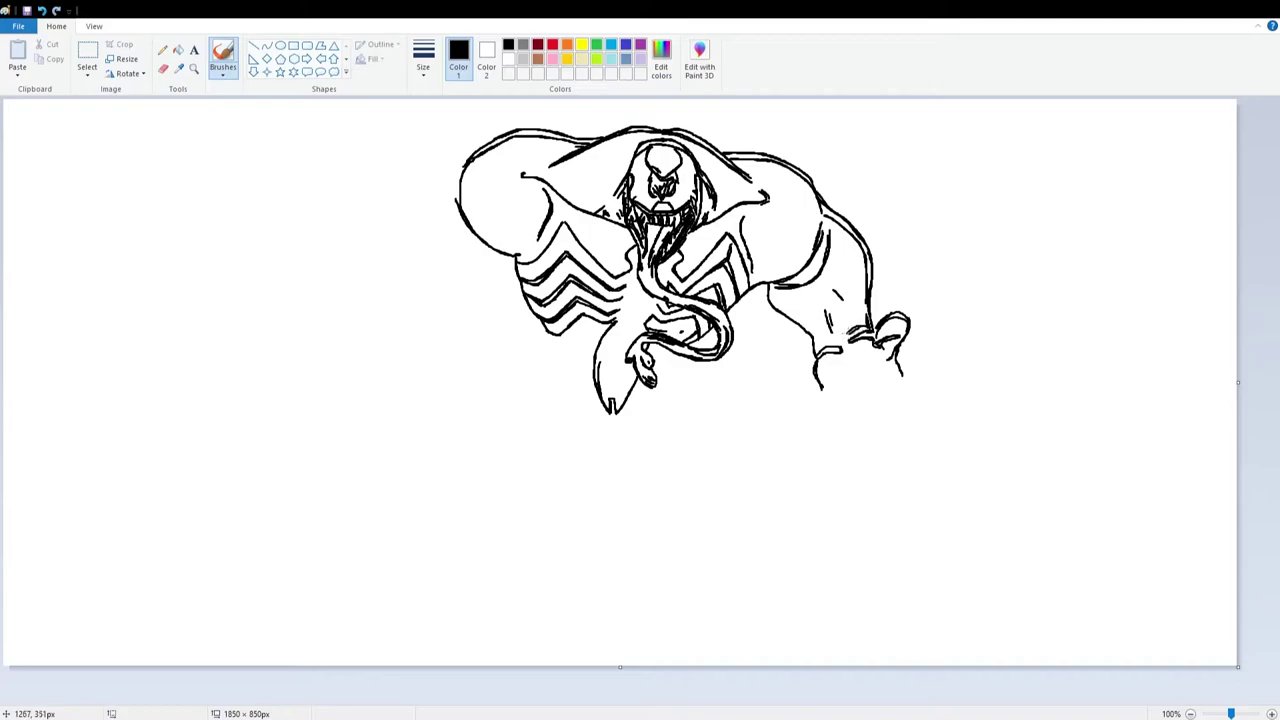
Step: Draw the curled clawed fingers and palm creases of the hand on the right
{"action": "mouse_move", "coordinate": [906, 360]}
{"action": "left_mouse_down"}
{"action": "mouse_move", "coordinate": [922, 399]}
{"action": "mouse_move", "coordinate": [890, 385]}
{"action": "left_mouse_up"}
{"action": "left_click_drag", "start_coordinate": [897, 386], "coordinate": [908, 376]}
{"action": "mouse_move", "coordinate": [908, 362]}
{"action": "left_mouse_down"}
{"action": "mouse_move", "coordinate": [918, 400]}
{"action": "mouse_move", "coordinate": [900, 430]}
{"action": "mouse_move", "coordinate": [868, 396]}
{"action": "mouse_move", "coordinate": [898, 398]}
{"action": "mouse_move", "coordinate": [873, 383]}
{"action": "left_mouse_up"}
{"action": "mouse_move", "coordinate": [885, 392]}
{"action": "left_mouse_down"}
{"action": "mouse_move", "coordinate": [862, 432]}
{"action": "mouse_move", "coordinate": [838, 410]}
{"action": "left_mouse_up"}
{"action": "mouse_move", "coordinate": [860, 436]}
{"action": "left_mouse_down"}
{"action": "mouse_move", "coordinate": [840, 428]}
{"action": "mouse_move", "coordinate": [864, 417]}
{"action": "mouse_move", "coordinate": [881, 381]}
{"action": "left_mouse_up"}
{"action": "mouse_move", "coordinate": [838, 388]}
{"action": "left_mouse_down"}
{"action": "mouse_move", "coordinate": [878, 381]}
{"action": "mouse_move", "coordinate": [850, 375]}
{"action": "mouse_move", "coordinate": [882, 363]}
{"action": "left_mouse_up"}
{"action": "left_click_drag", "start_coordinate": [848, 357], "coordinate": [866, 360]}
{"action": "mouse_move", "coordinate": [818, 396]}
{"action": "left_mouse_down"}
{"action": "mouse_move", "coordinate": [806, 414]}
{"action": "mouse_move", "coordinate": [832, 414]}
{"action": "mouse_move", "coordinate": [838, 376]}
{"action": "mouse_move", "coordinate": [824, 390]}
{"action": "left_mouse_up"}
Step: Outline the muscular left arm from the shoulder down to the wrist
{"action": "mouse_move", "coordinate": [462, 165]}
{"action": "left_mouse_down"}
{"action": "mouse_move", "coordinate": [402, 250]}
{"action": "mouse_move", "coordinate": [397, 315]}
{"action": "left_mouse_up"}
{"action": "mouse_move", "coordinate": [515, 257]}
{"action": "left_mouse_down"}
{"action": "mouse_move", "coordinate": [496, 298]}
{"action": "mouse_move", "coordinate": [448, 338]}
{"action": "left_mouse_up"}
{"action": "left_click_drag", "start_coordinate": [464, 168], "coordinate": [446, 204]}
{"action": "mouse_move", "coordinate": [450, 222]}
{"action": "left_mouse_down"}
{"action": "mouse_move", "coordinate": [456, 249]}
{"action": "mouse_move", "coordinate": [504, 262]}
{"action": "left_mouse_up"}
{"action": "mouse_move", "coordinate": [396, 316]}
{"action": "left_mouse_down"}
{"action": "mouse_move", "coordinate": [448, 342]}
{"action": "mouse_move", "coordinate": [416, 320]}
{"action": "mouse_move", "coordinate": [434, 334]}
{"action": "left_mouse_up"}
Step: Draw the hand on the left with its thumb, palm creases and curled clawed fingers
{"action": "mouse_move", "coordinate": [410, 318]}
{"action": "left_mouse_down"}
{"action": "mouse_move", "coordinate": [432, 314]}
{"action": "mouse_move", "coordinate": [356, 302]}
{"action": "mouse_move", "coordinate": [378, 346]}
{"action": "left_mouse_up"}
{"action": "left_click_drag", "start_coordinate": [358, 304], "coordinate": [456, 380]}
{"action": "mouse_move", "coordinate": [424, 338]}
{"action": "left_mouse_down"}
{"action": "mouse_move", "coordinate": [454, 359]}
{"action": "mouse_move", "coordinate": [464, 420]}
{"action": "mouse_move", "coordinate": [446, 377]}
{"action": "mouse_move", "coordinate": [418, 366]}
{"action": "mouse_move", "coordinate": [446, 430]}
{"action": "mouse_move", "coordinate": [414, 394]}
{"action": "mouse_move", "coordinate": [435, 425]}
{"action": "mouse_move", "coordinate": [439, 401]}
{"action": "mouse_move", "coordinate": [392, 428]}
{"action": "mouse_move", "coordinate": [370, 400]}
{"action": "mouse_move", "coordinate": [410, 382]}
{"action": "left_mouse_up"}
{"action": "left_click_drag", "start_coordinate": [393, 390], "coordinate": [404, 396]}
{"action": "left_click_drag", "start_coordinate": [390, 398], "coordinate": [400, 405]}
{"action": "left_click_drag", "start_coordinate": [376, 343], "coordinate": [362, 370]}
{"action": "mouse_move", "coordinate": [360, 350]}
{"action": "left_mouse_down"}
{"action": "mouse_move", "coordinate": [366, 399]}
{"action": "mouse_move", "coordinate": [354, 394]}
{"action": "left_mouse_up"}
{"action": "mouse_move", "coordinate": [358, 358]}
{"action": "left_mouse_down"}
{"action": "mouse_move", "coordinate": [363, 375]}
{"action": "mouse_move", "coordinate": [372, 362]}
{"action": "mouse_move", "coordinate": [434, 370]}
{"action": "mouse_move", "coordinate": [428, 354]}
{"action": "left_mouse_up"}
Step: Outline the waist and the thigh of the left leg below the torso
{"action": "mouse_move", "coordinate": [577, 326]}
{"action": "left_mouse_down"}
{"action": "mouse_move", "coordinate": [606, 329]}
{"action": "mouse_move", "coordinate": [505, 446]}
{"action": "mouse_move", "coordinate": [495, 498]}
{"action": "left_mouse_up"}
{"action": "mouse_move", "coordinate": [547, 350]}
{"action": "left_mouse_down"}
{"action": "mouse_move", "coordinate": [498, 448]}
{"action": "mouse_move", "coordinate": [496, 482]}
{"action": "left_mouse_up"}
{"action": "mouse_move", "coordinate": [605, 431]}
{"action": "left_mouse_down"}
{"action": "mouse_move", "coordinate": [571, 459]}
{"action": "mouse_move", "coordinate": [587, 512]}
{"action": "left_mouse_up"}
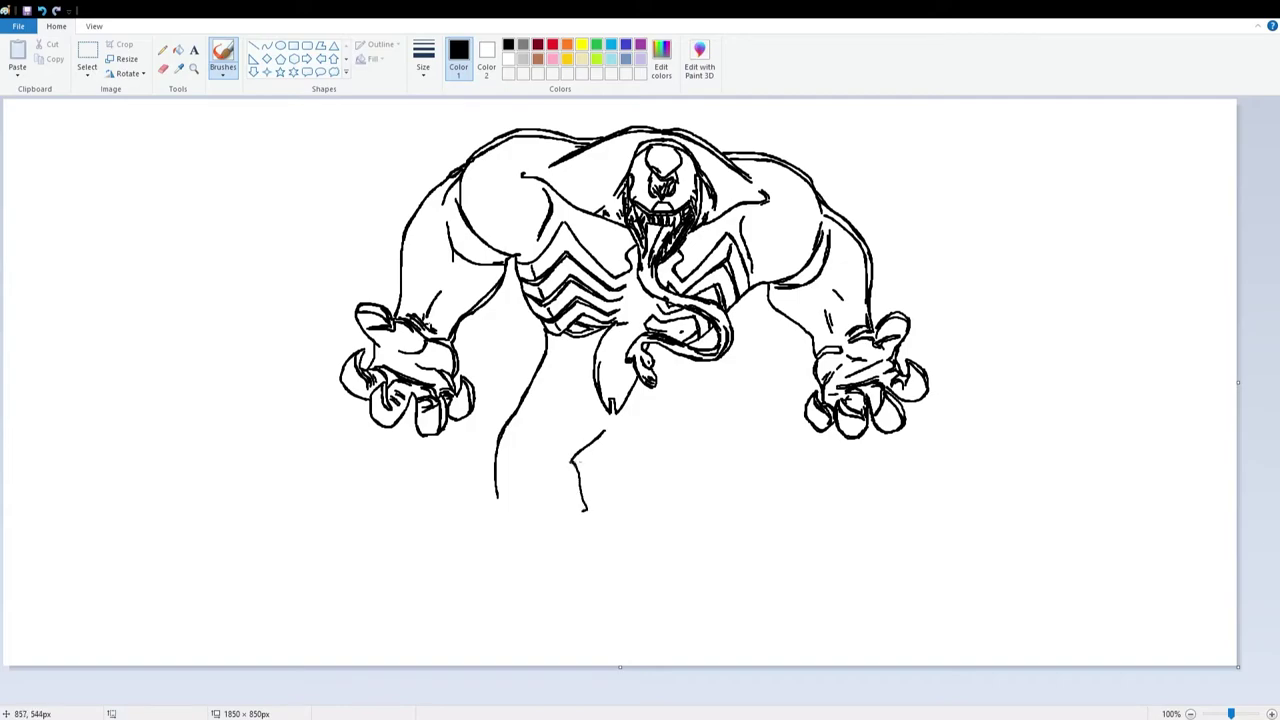
Step: Draw the left leg's knee contour, lower leg and clawed foot, including the short detail lines above the toes
{"action": "mouse_move", "coordinate": [590, 468]}
{"action": "left_mouse_down"}
{"action": "mouse_move", "coordinate": [590, 552]}
{"action": "mouse_move", "coordinate": [560, 580]}
{"action": "left_mouse_up"}
{"action": "left_click_drag", "start_coordinate": [587, 518], "coordinate": [589, 557]}
{"action": "mouse_move", "coordinate": [496, 476]}
{"action": "left_mouse_down"}
{"action": "mouse_move", "coordinate": [540, 520]}
{"action": "mouse_move", "coordinate": [510, 578]}
{"action": "mouse_move", "coordinate": [560, 581]}
{"action": "left_mouse_up"}
{"action": "left_click_drag", "start_coordinate": [573, 511], "coordinate": [555, 517]}
{"action": "mouse_move", "coordinate": [514, 556]}
{"action": "left_mouse_down"}
{"action": "mouse_move", "coordinate": [571, 560]}
{"action": "mouse_move", "coordinate": [517, 571]}
{"action": "left_mouse_up"}
{"action": "mouse_move", "coordinate": [525, 567]}
{"action": "left_mouse_down"}
{"action": "mouse_move", "coordinate": [560, 562]}
{"action": "mouse_move", "coordinate": [552, 541]}
{"action": "left_mouse_up"}
{"action": "left_click_drag", "start_coordinate": [545, 531], "coordinate": [540, 541]}
{"action": "left_click_drag", "start_coordinate": [535, 533], "coordinate": [527, 549]}
{"action": "mouse_move", "coordinate": [533, 427]}
{"action": "left_mouse_down"}
{"action": "mouse_move", "coordinate": [519, 490]}
{"action": "mouse_move", "coordinate": [520, 466]}
{"action": "mouse_move", "coordinate": [566, 474]}
{"action": "left_mouse_up"}
{"action": "key", "text": "ctrl+z"}
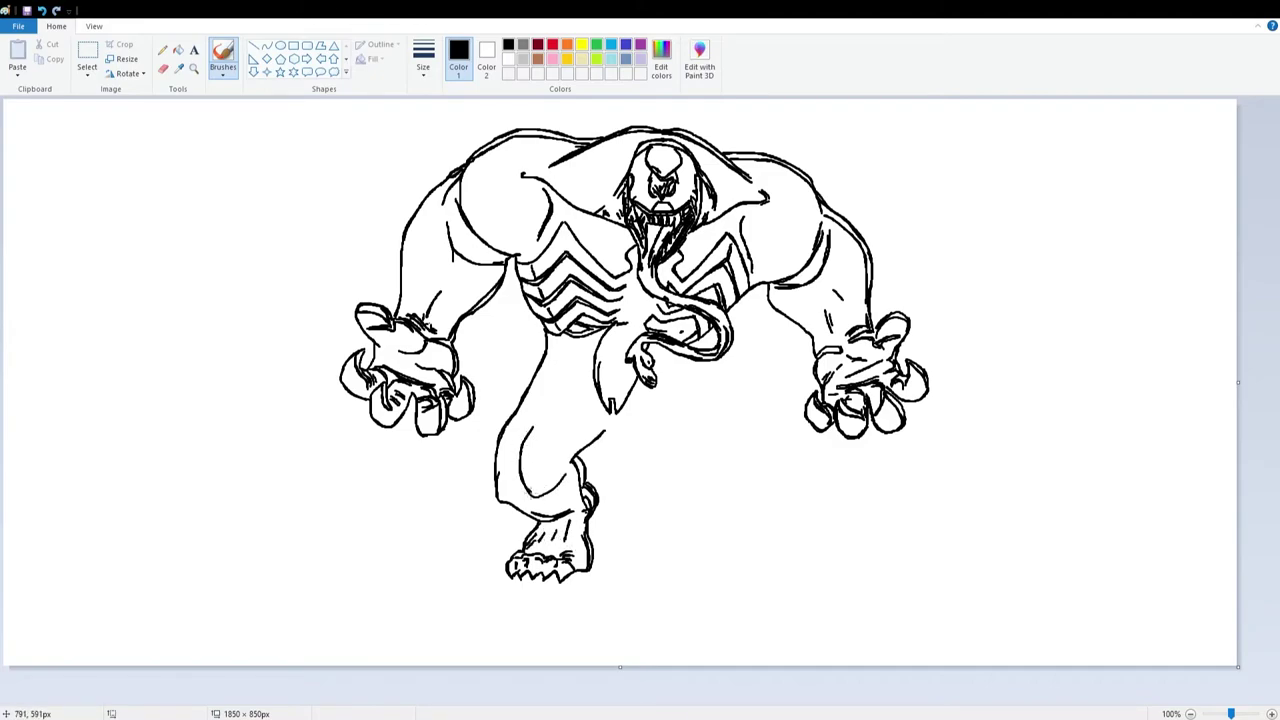
Step: Draw the crotch line, the inner edge of the right leg and its clawed foot with short detail lines
{"action": "mouse_move", "coordinate": [592, 405]}
{"action": "left_mouse_down"}
{"action": "mouse_move", "coordinate": [640, 461]}
{"action": "mouse_move", "coordinate": [658, 545]}
{"action": "left_mouse_up"}
{"action": "mouse_move", "coordinate": [622, 430]}
{"action": "left_mouse_down"}
{"action": "mouse_move", "coordinate": [661, 548]}
{"action": "mouse_move", "coordinate": [656, 632]}
{"action": "mouse_move", "coordinate": [690, 615]}
{"action": "mouse_move", "coordinate": [673, 619]}
{"action": "mouse_move", "coordinate": [708, 630]}
{"action": "mouse_move", "coordinate": [716, 603]}
{"action": "left_mouse_up"}
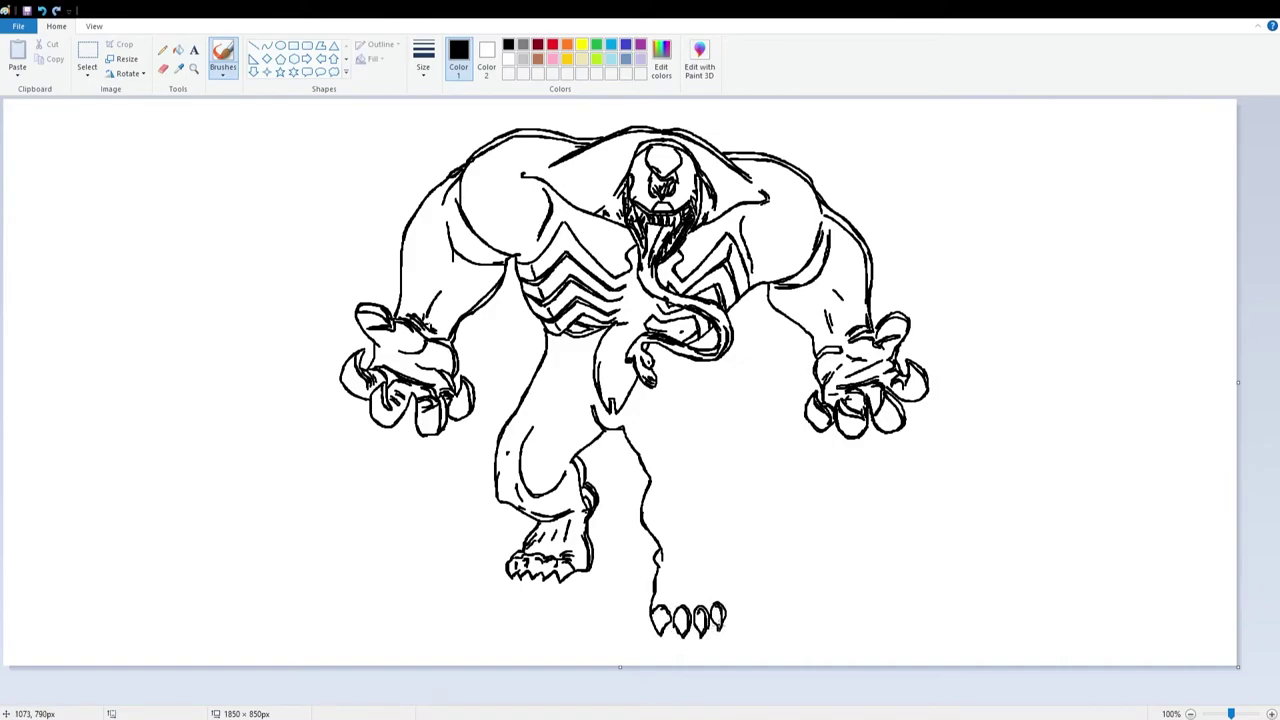
{"action": "left_click_drag", "start_coordinate": [666, 631], "coordinate": [677, 629]}
{"action": "mouse_move", "coordinate": [704, 564]}
{"action": "left_mouse_down"}
{"action": "mouse_move", "coordinate": [732, 602]}
{"action": "mouse_move", "coordinate": [672, 575]}
{"action": "mouse_move", "coordinate": [686, 598]}
{"action": "left_mouse_up"}
{"action": "key", "text": "ctrl+z"}
{"action": "left_click_drag", "start_coordinate": [659, 574], "coordinate": [659, 590]}
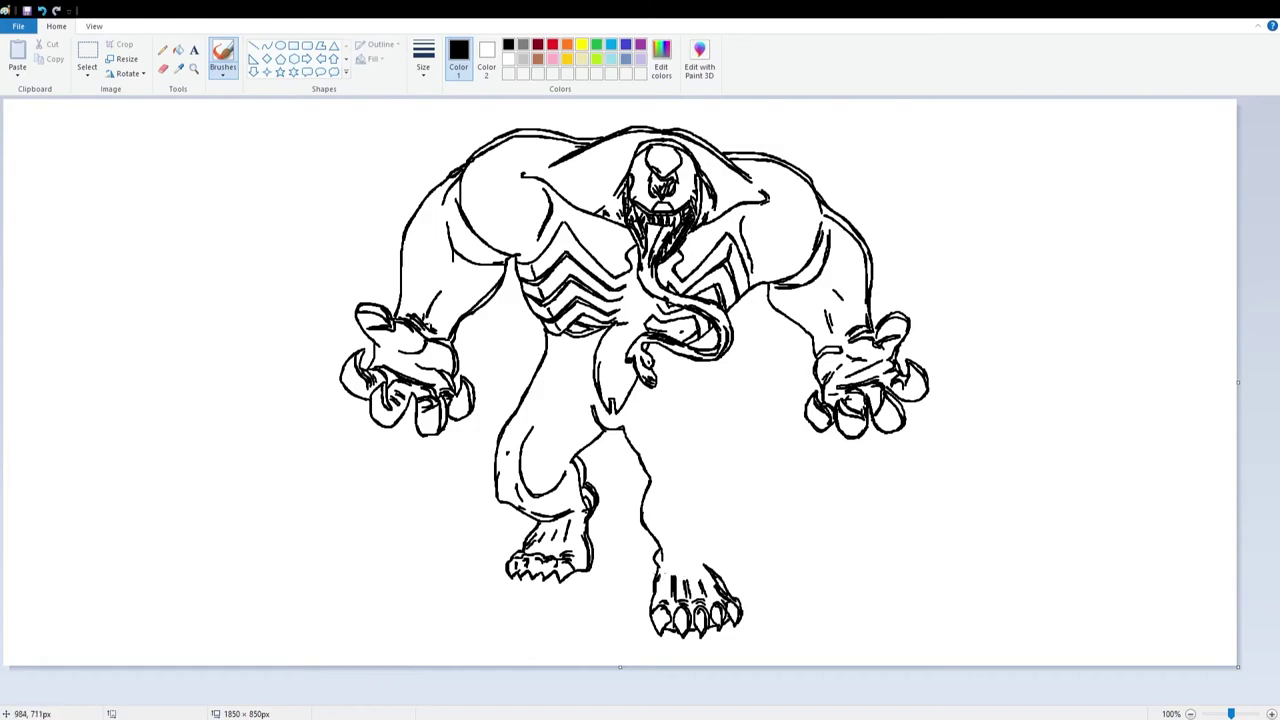
Step: Outline the outer edge of the right leg from the hip over the thigh and calf to the ankle
{"action": "left_click_drag", "start_coordinate": [732, 508], "coordinate": [705, 552]}
{"action": "left_click_drag", "start_coordinate": [719, 486], "coordinate": [732, 523]}
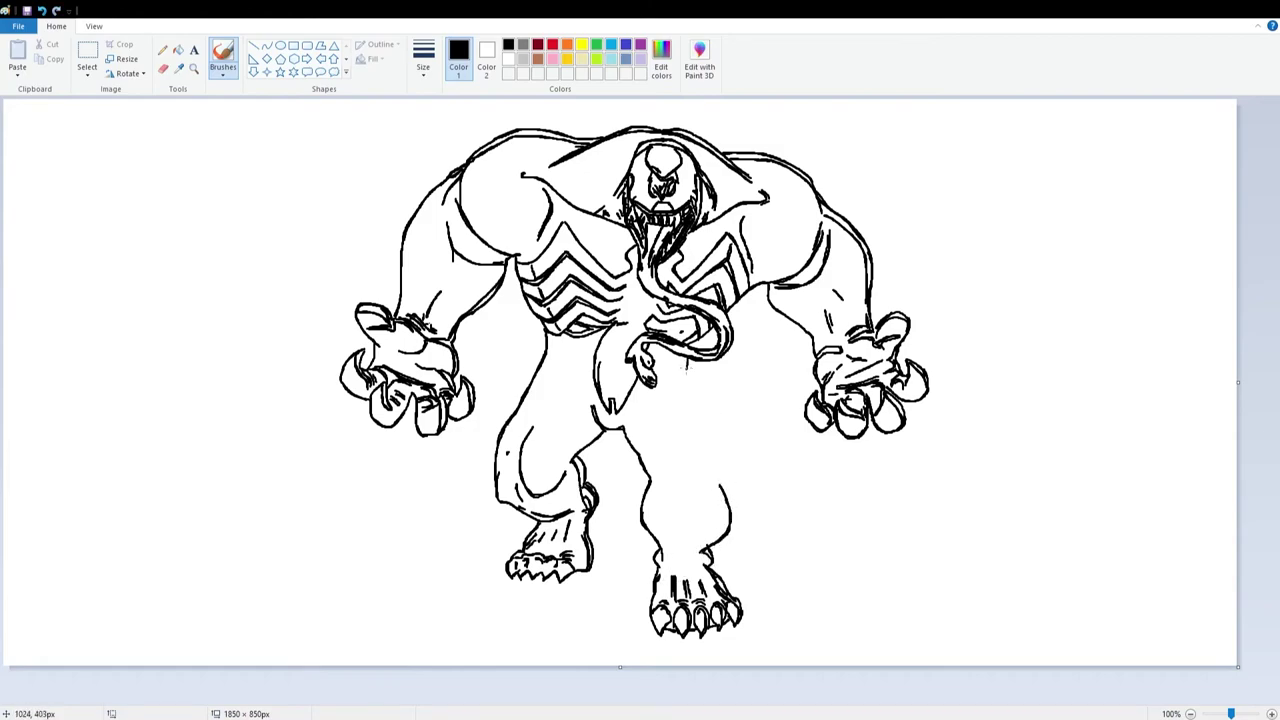
{"action": "mouse_move", "coordinate": [681, 368]}
{"action": "left_mouse_down"}
{"action": "mouse_move", "coordinate": [711, 430]}
{"action": "mouse_move", "coordinate": [732, 540]}
{"action": "left_mouse_up"}
{"action": "left_click_drag", "start_coordinate": [716, 398], "coordinate": [730, 452]}
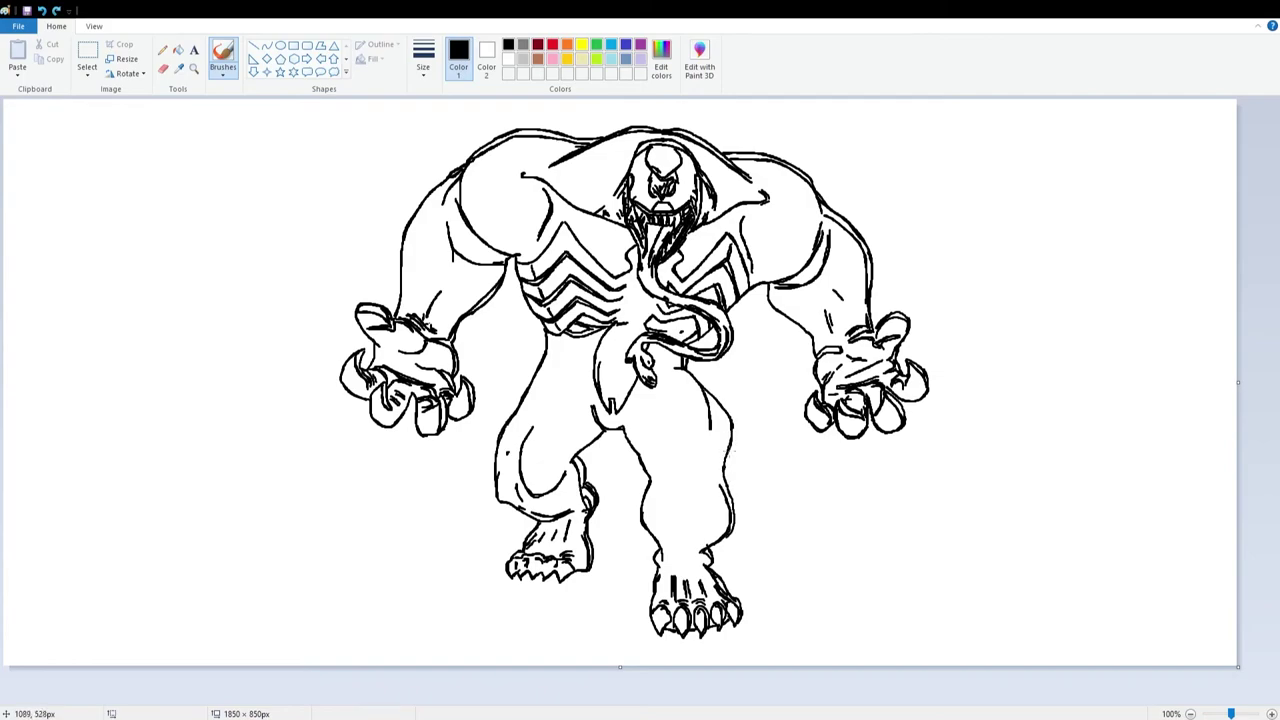
{"action": "left_click_drag", "start_coordinate": [734, 522], "coordinate": [726, 540]}
{"action": "left_click_drag", "start_coordinate": [709, 401], "coordinate": [726, 455]}
Step: Add muscle contour lines to the right leg's hip, thigh, knee and calf
{"action": "left_click_drag", "start_coordinate": [665, 368], "coordinate": [709, 432]}
{"action": "left_click_drag", "start_coordinate": [666, 358], "coordinate": [671, 346]}
{"action": "left_click_drag", "start_coordinate": [722, 469], "coordinate": [689, 487]}
{"action": "mouse_move", "coordinate": [706, 449]}
{"action": "left_mouse_down"}
{"action": "mouse_move", "coordinate": [718, 479]}
{"action": "mouse_move", "coordinate": [692, 536]}
{"action": "left_mouse_up"}
{"action": "left_click_drag", "start_coordinate": [654, 404], "coordinate": [643, 440]}
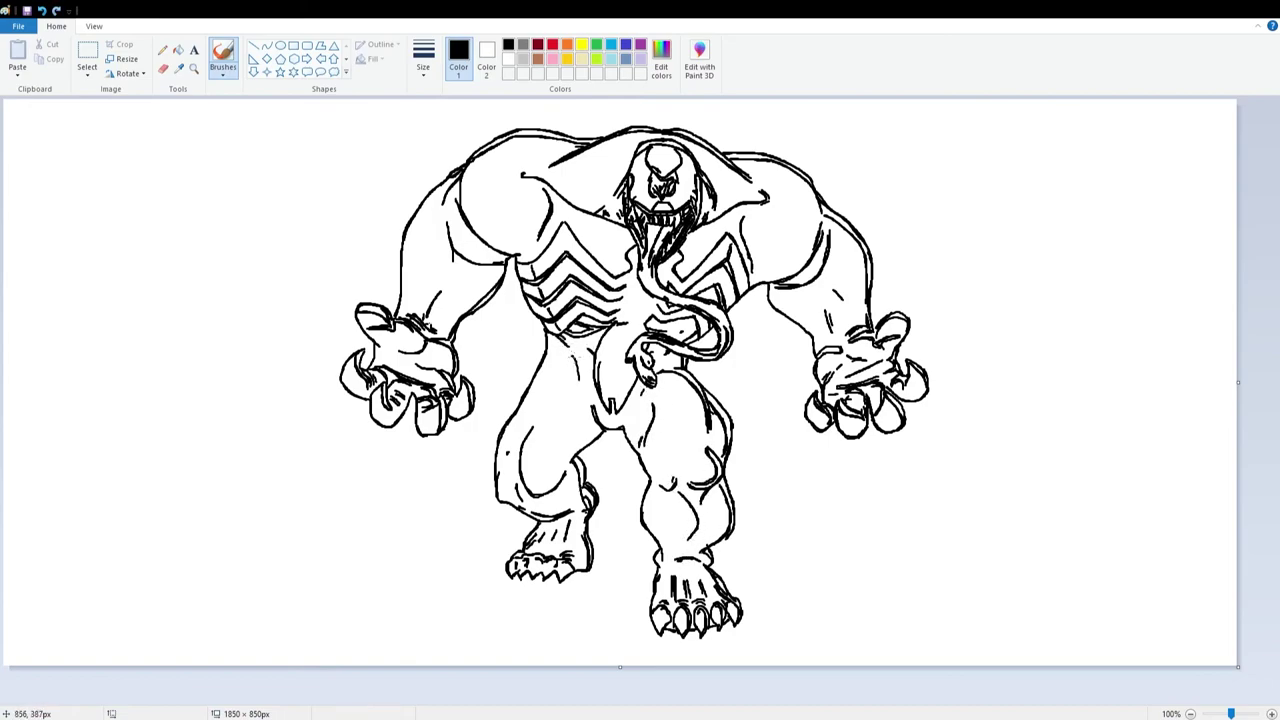